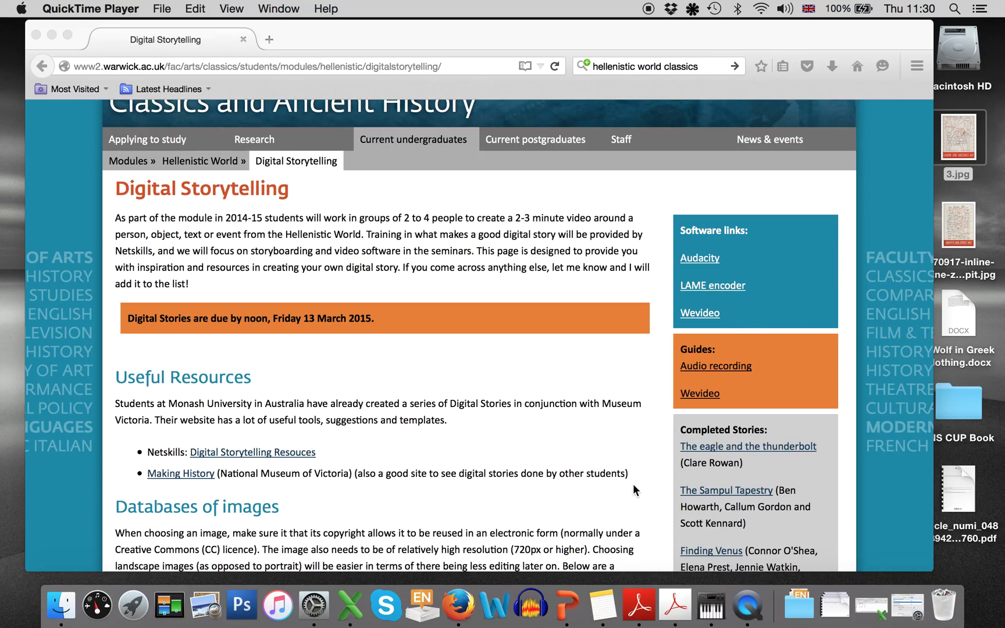
- Launch Audacity and keep the Yeti Stereo Microphone as input with 1 (Mono) recording channel
click(531, 605)
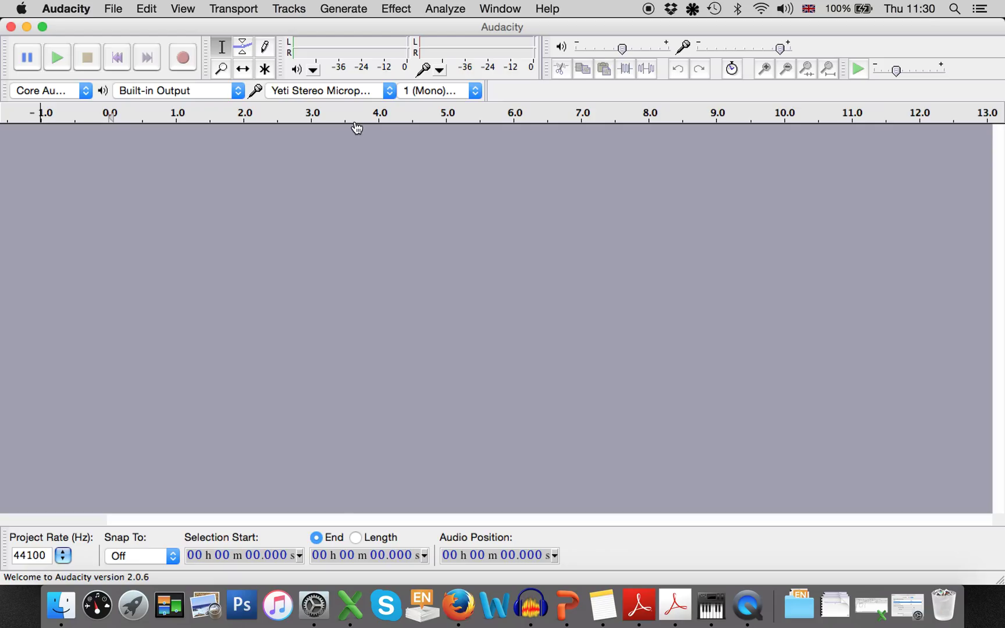
click(357, 96)
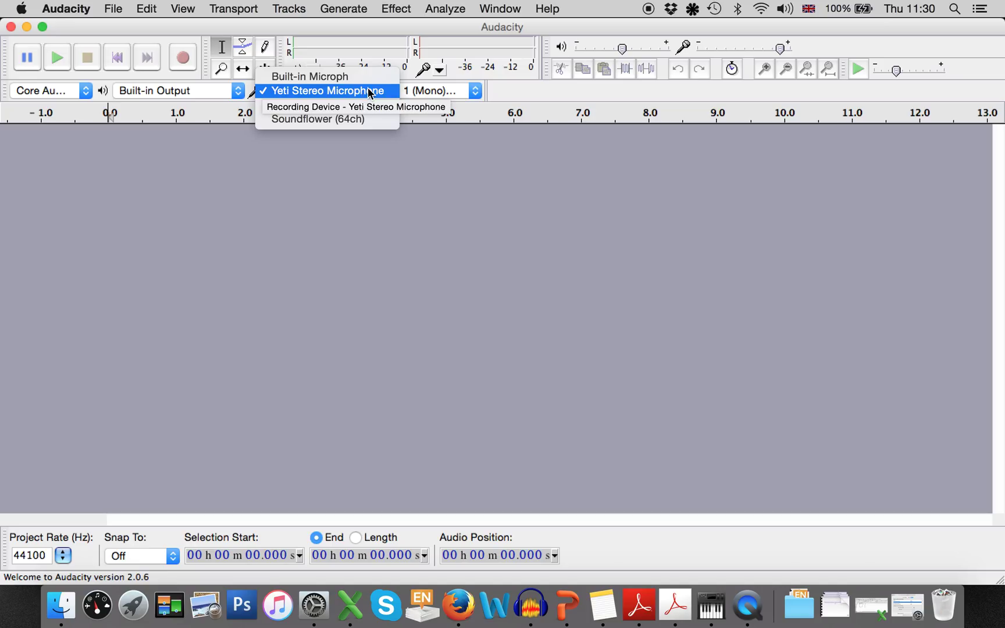
click(370, 93)
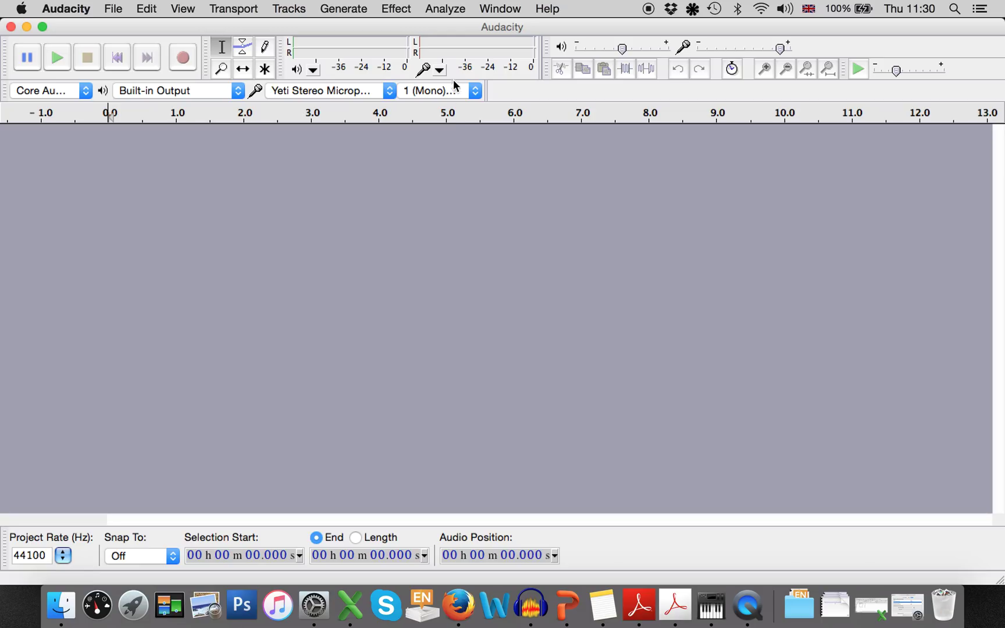
click(437, 96)
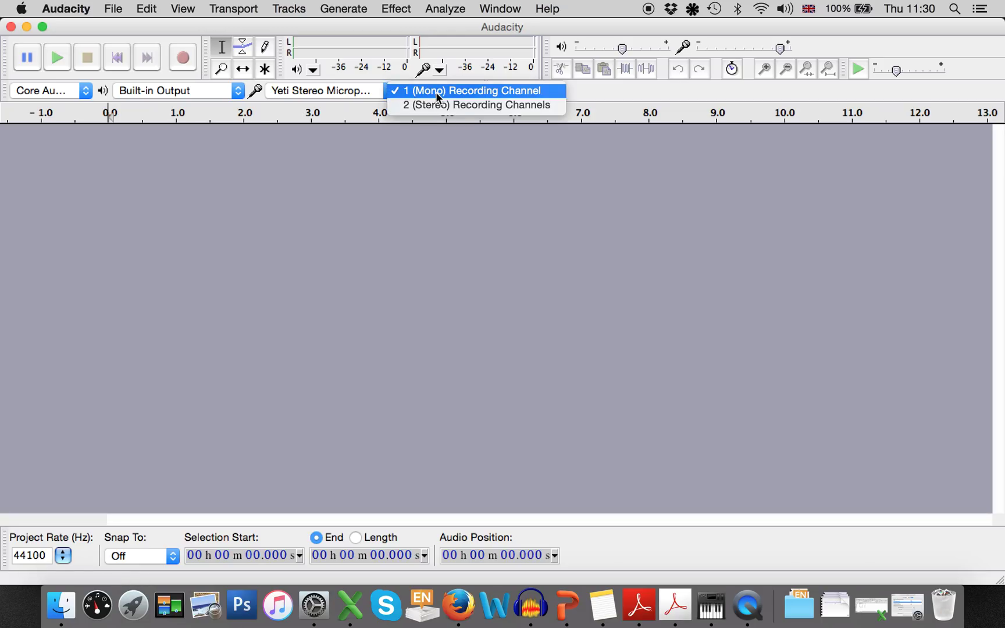
click(437, 94)
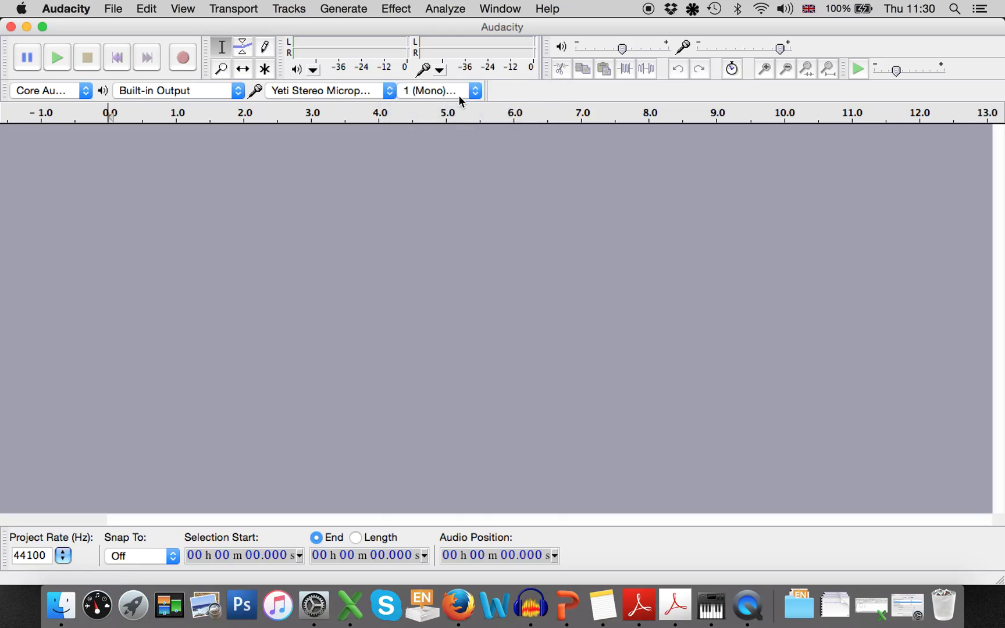
- Save the empty project to the Desktop as es.aup via Save Project As
click(112, 8)
click(132, 112)
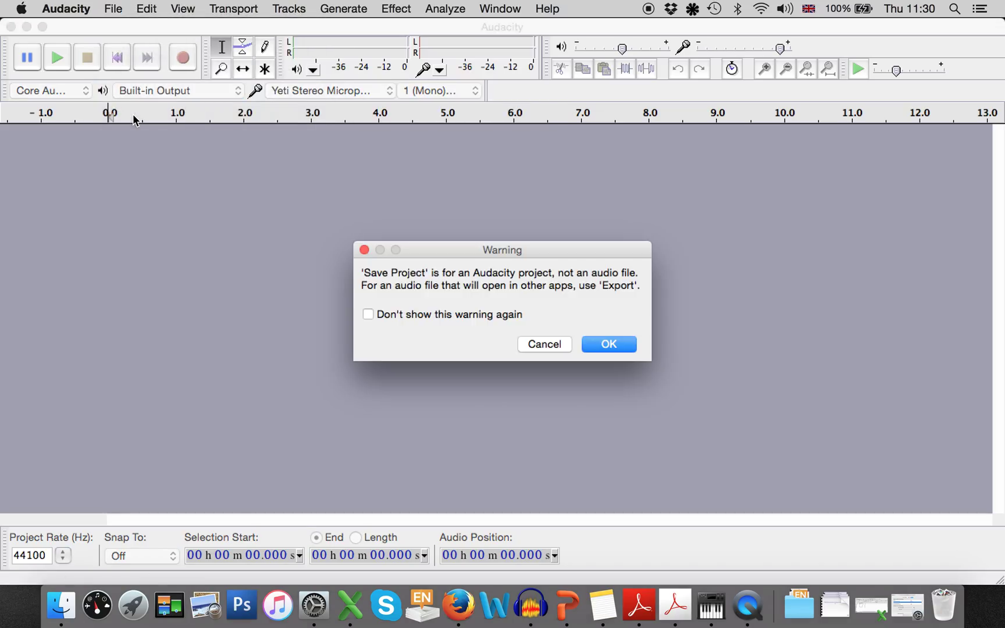
click(608, 345)
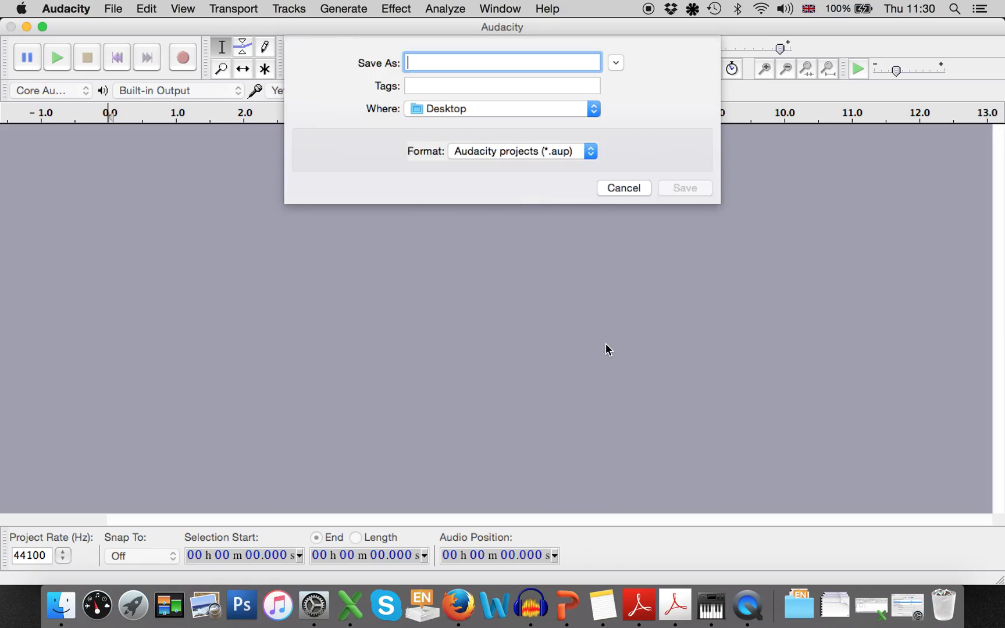
text(aa)
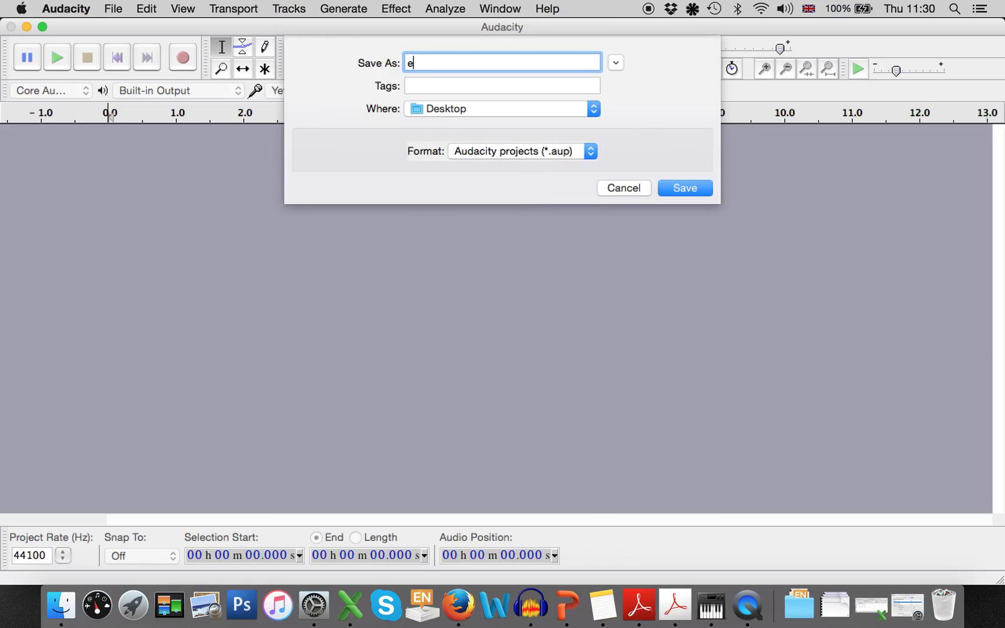
key(Return)
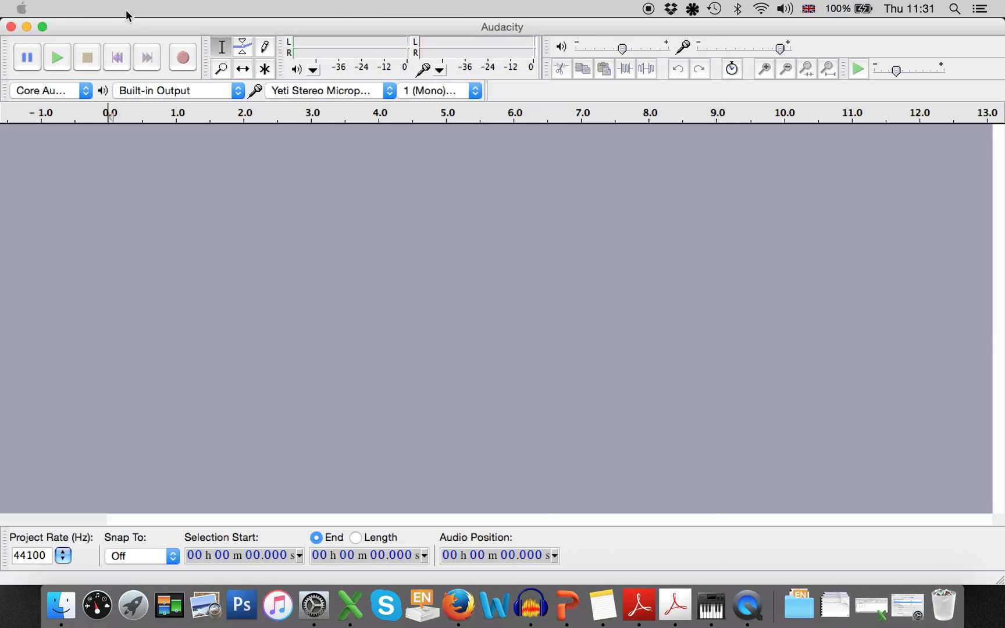
click(125, 7)
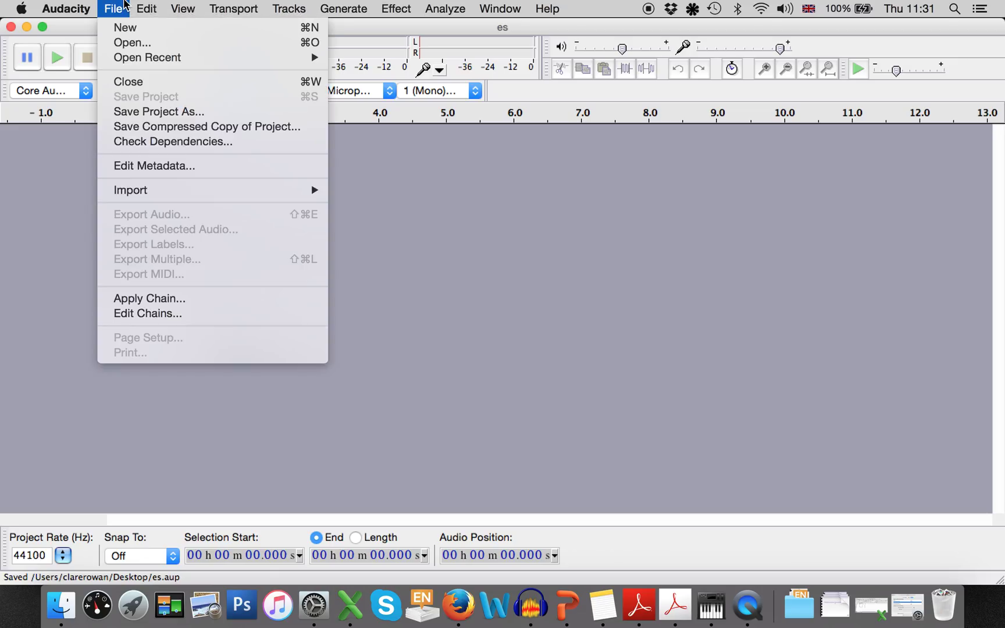
click(125, 7)
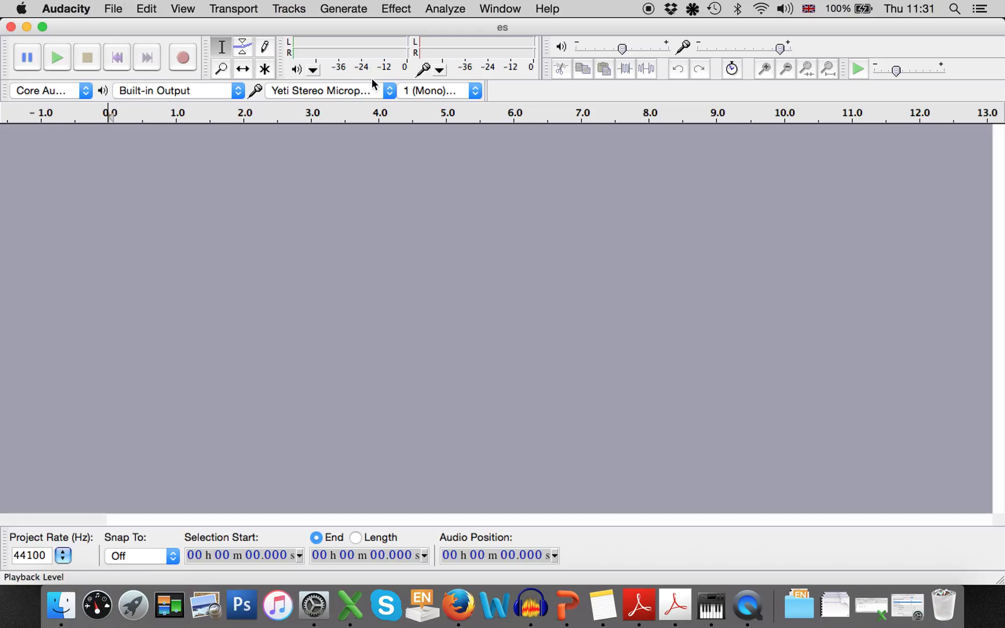
- Turn on Start Monitoring from the recording meter so the microphone level displays
click(439, 70)
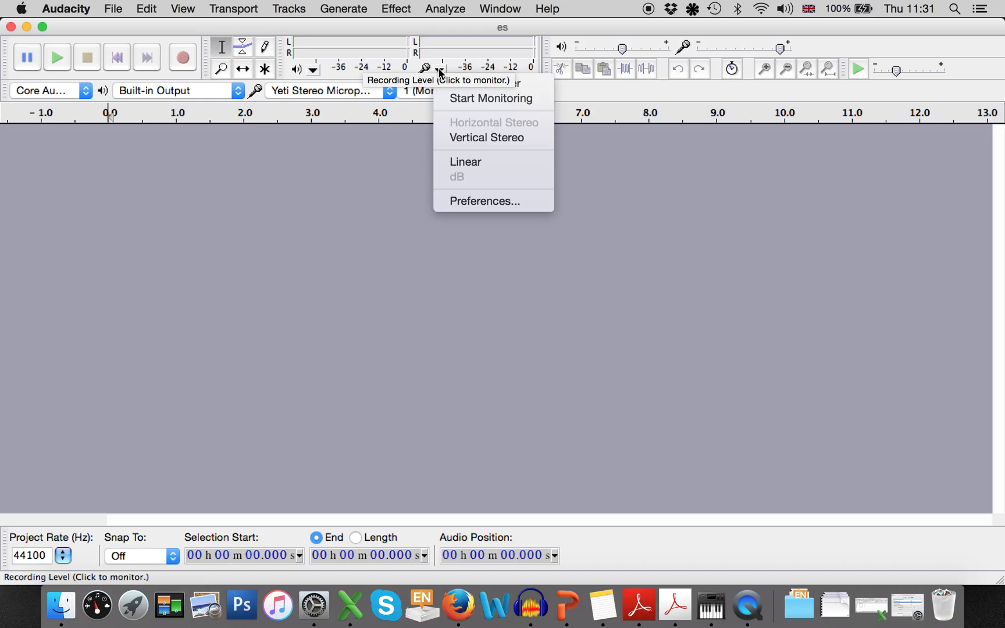
click(471, 99)
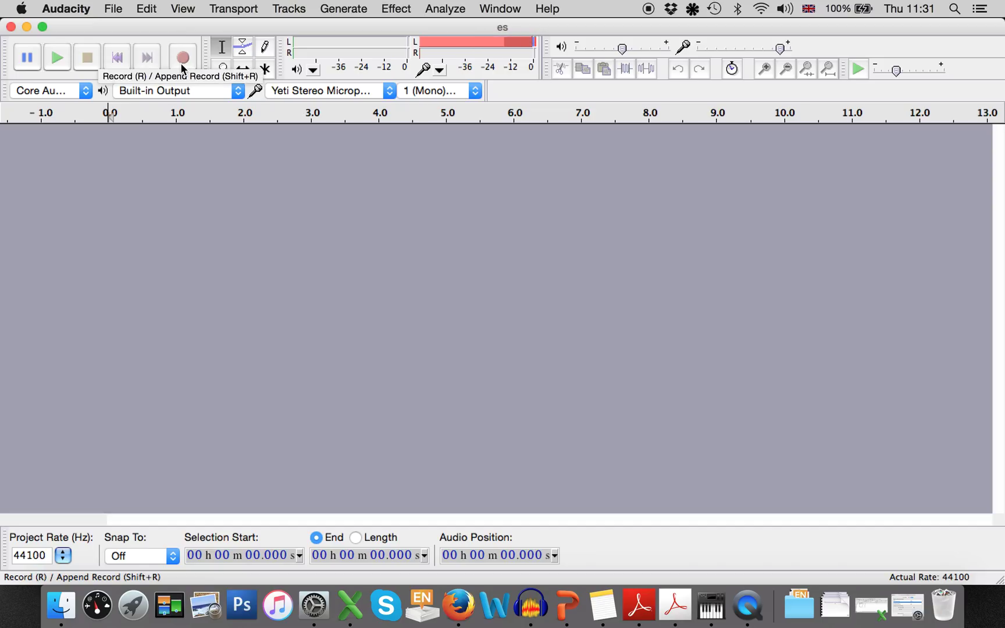
click(182, 66)
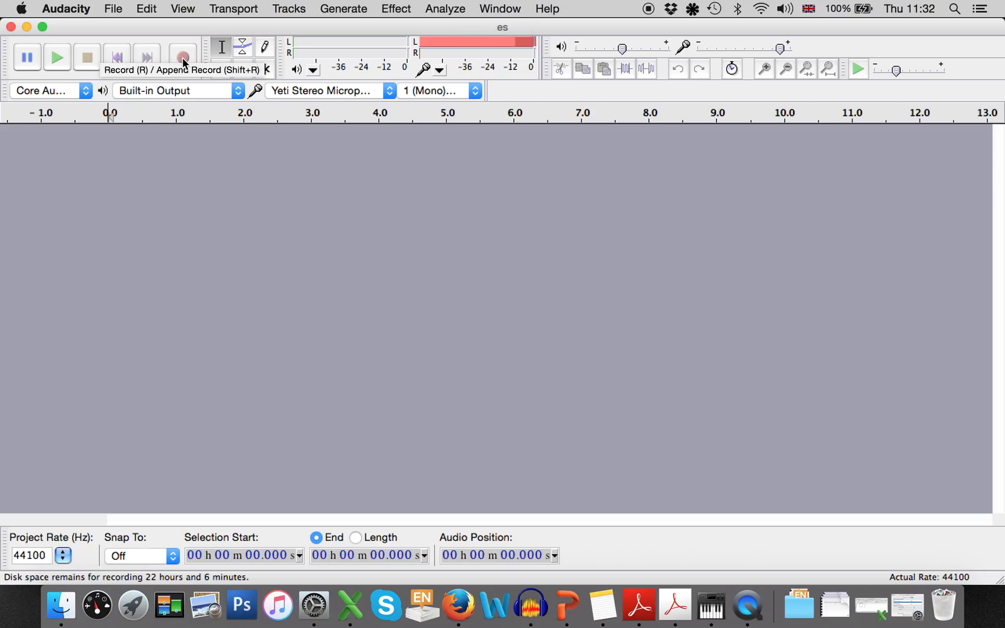
- Record three mono voice-over takes, the second starting at 7.094 s and the third at 11.134 s
click(183, 60)
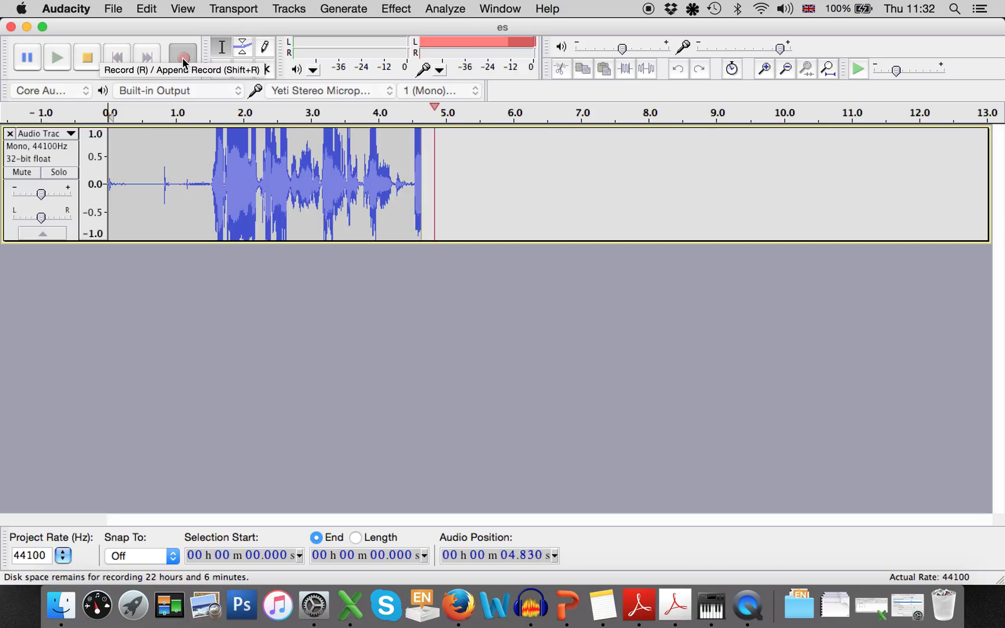
click(94, 65)
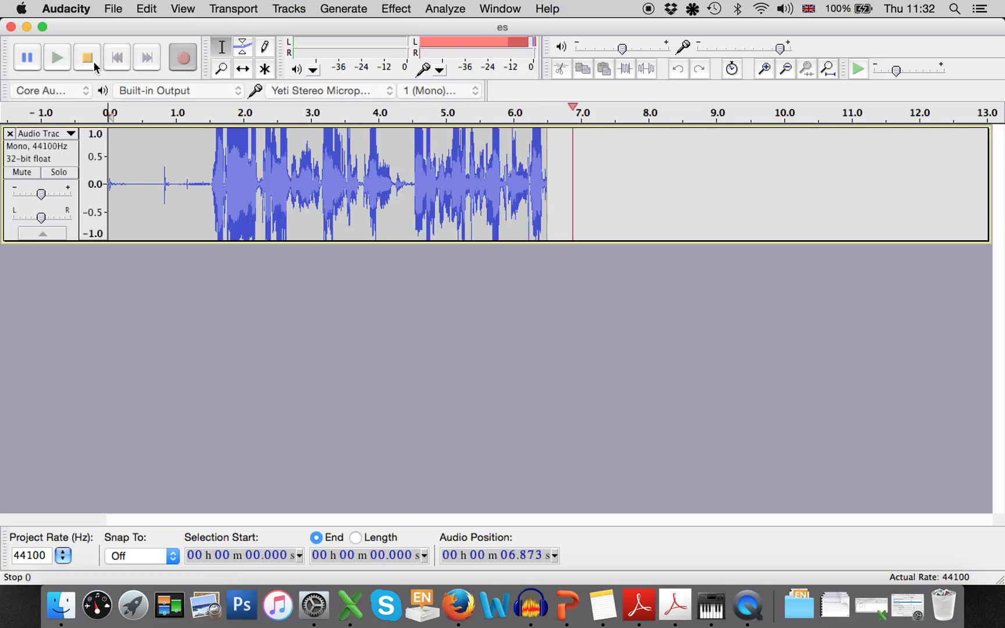
click(93, 64)
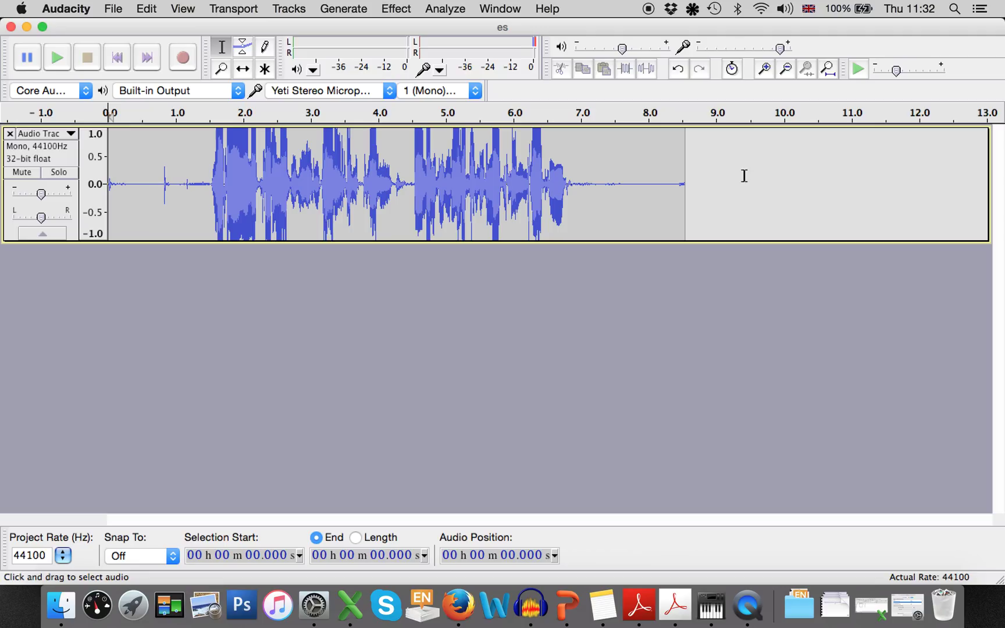
click(587, 184)
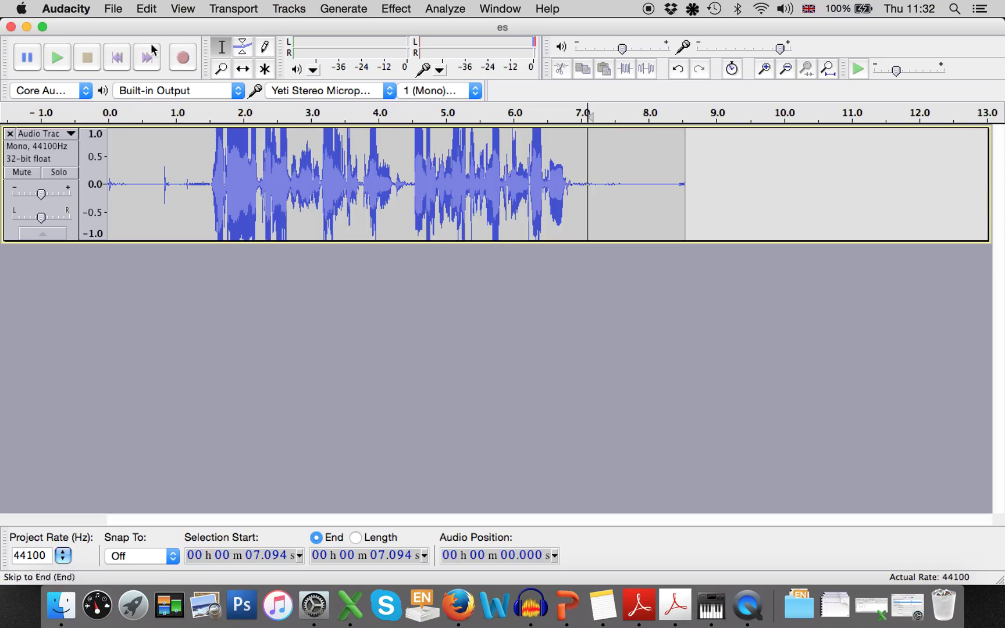
click(186, 58)
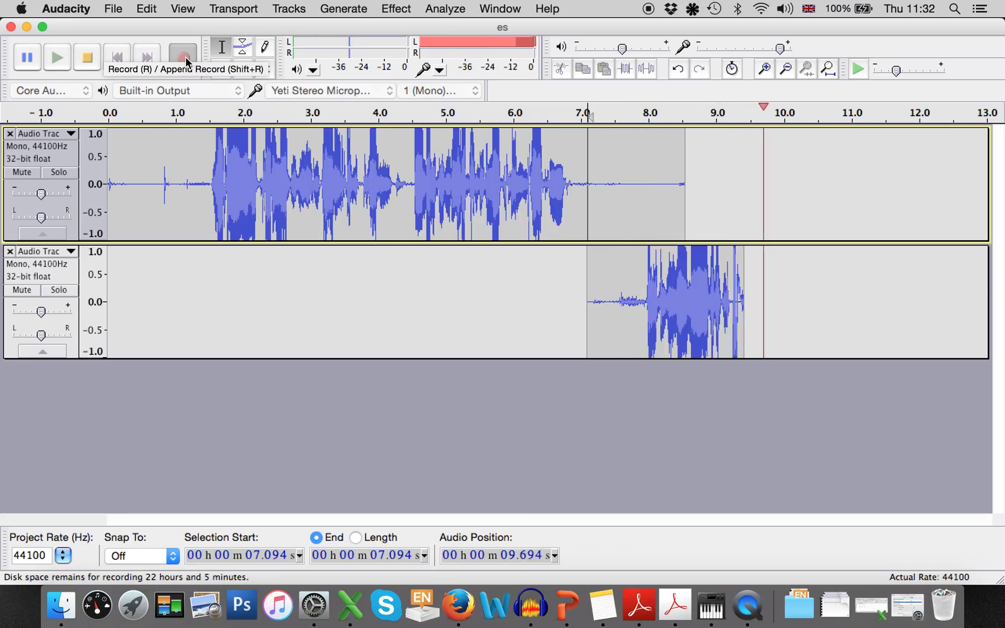
click(88, 59)
click(862, 302)
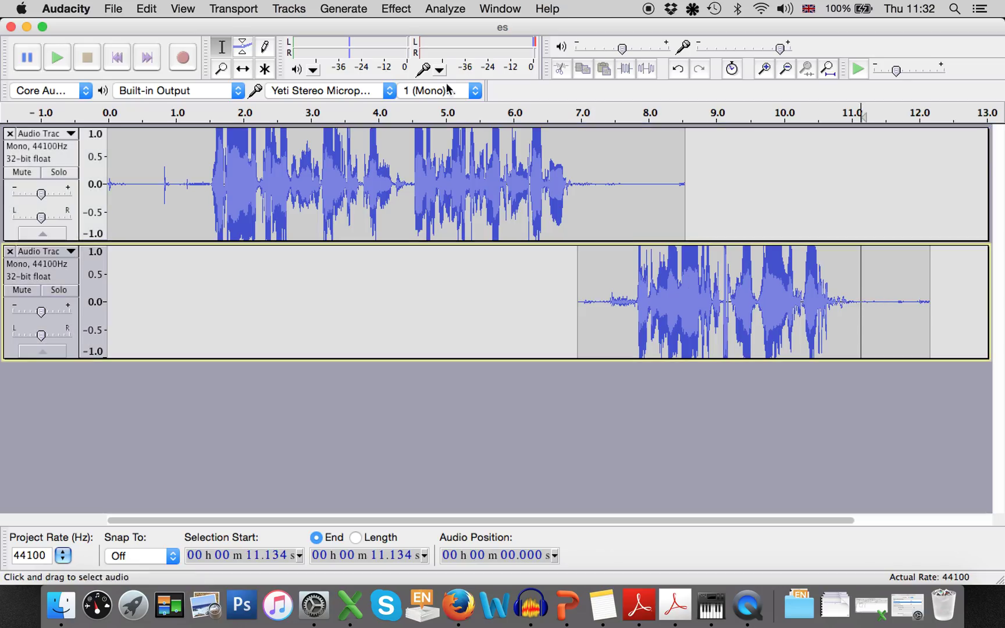
click(185, 58)
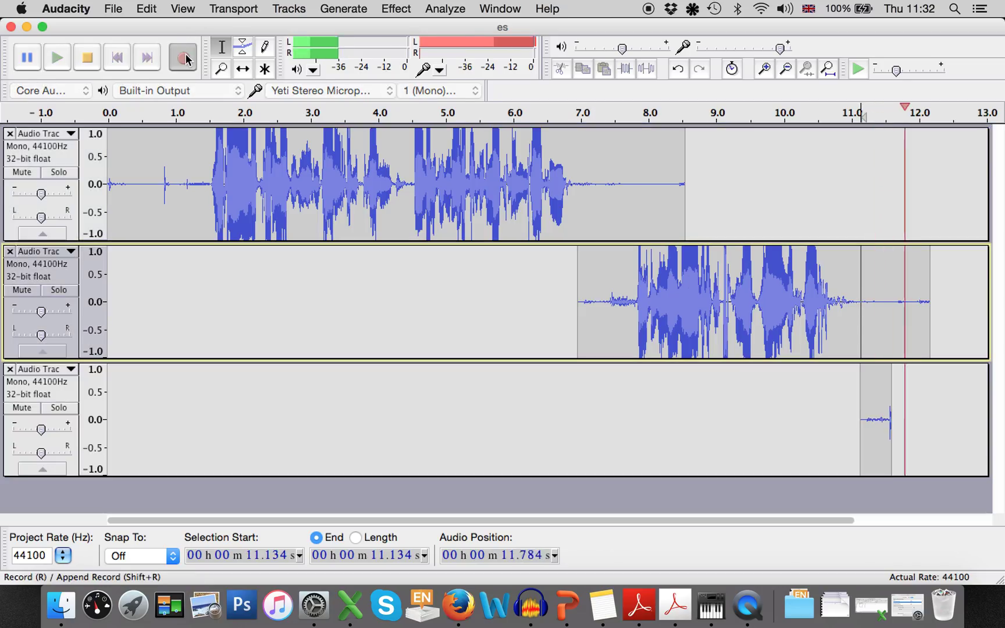
click(87, 57)
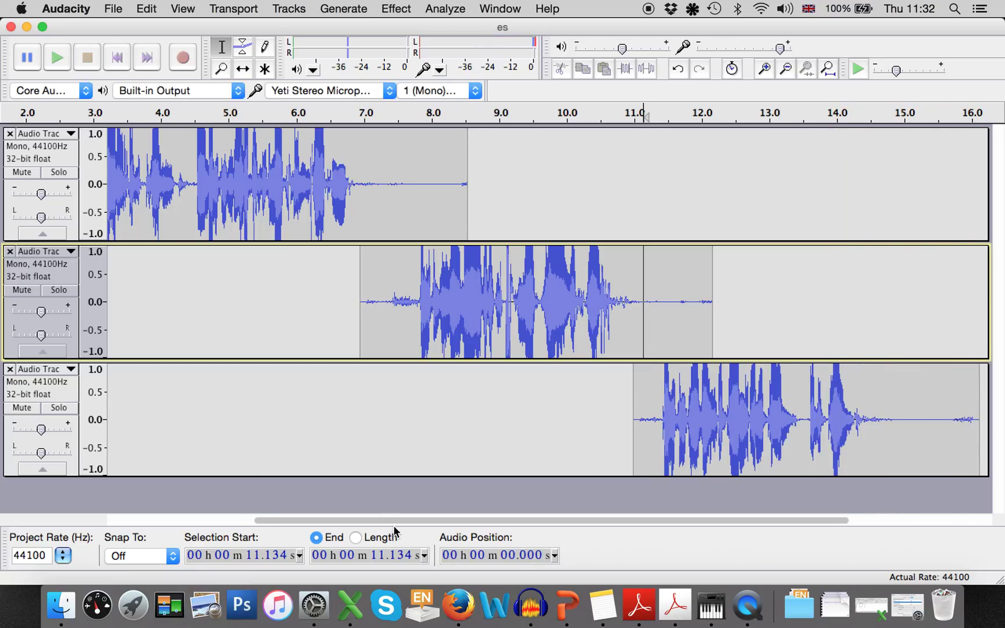
- Apply Fade In to the opening 0.975 s of the first track
drag(370, 524, 101, 522)
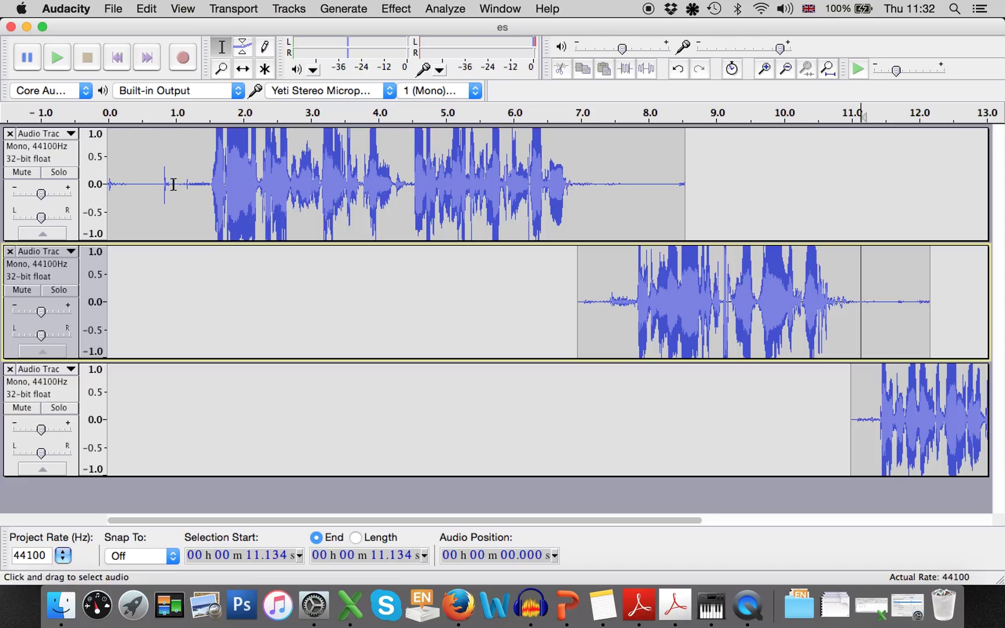
drag(175, 182, 106, 178)
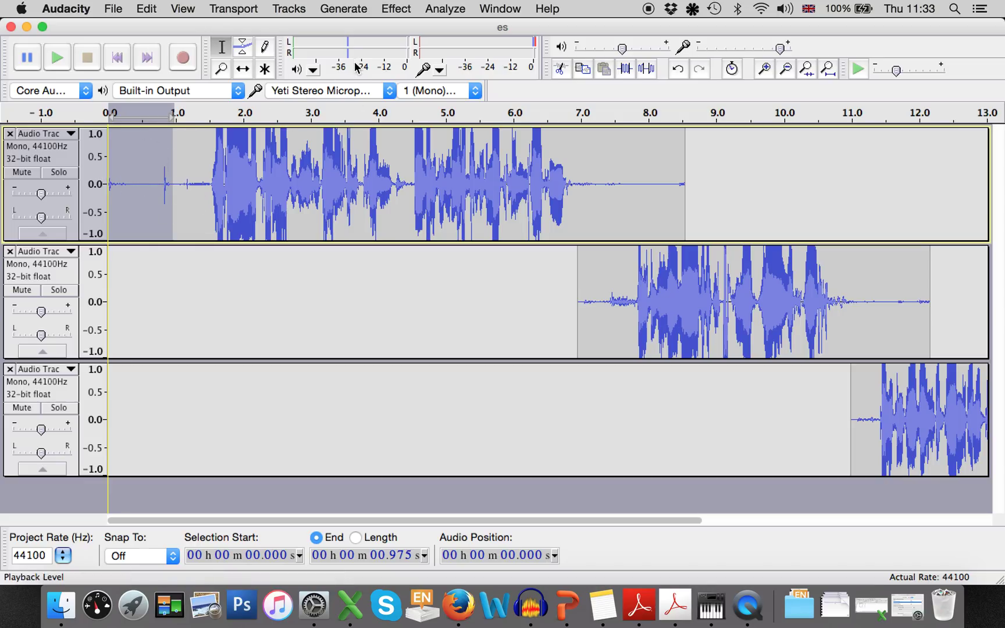
click(400, 7)
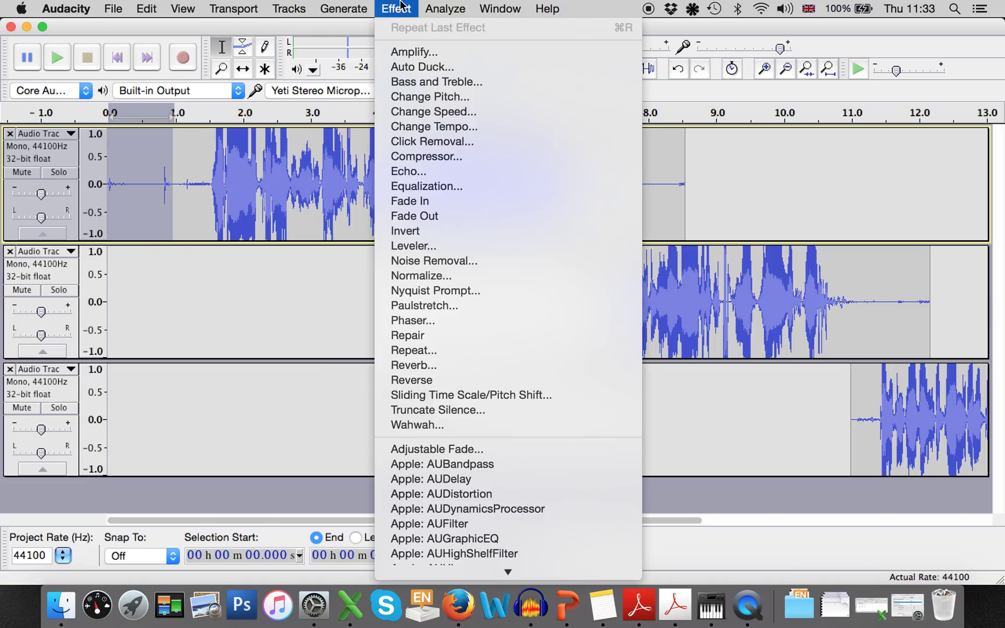
click(430, 202)
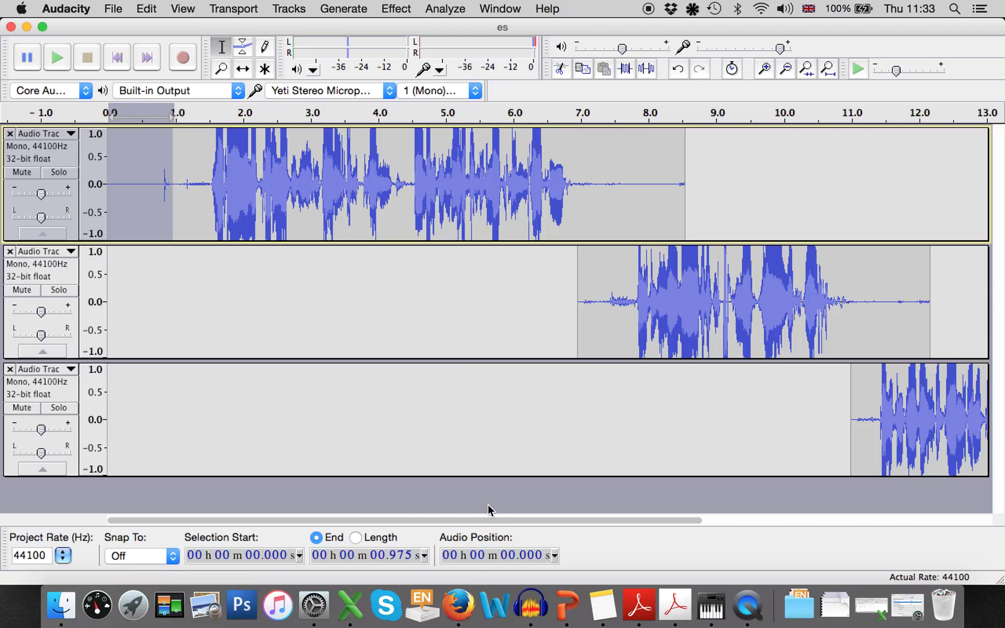
- Apply Fade Out to the last second (15.035–16.112 s) of the third track
drag(489, 519, 688, 545)
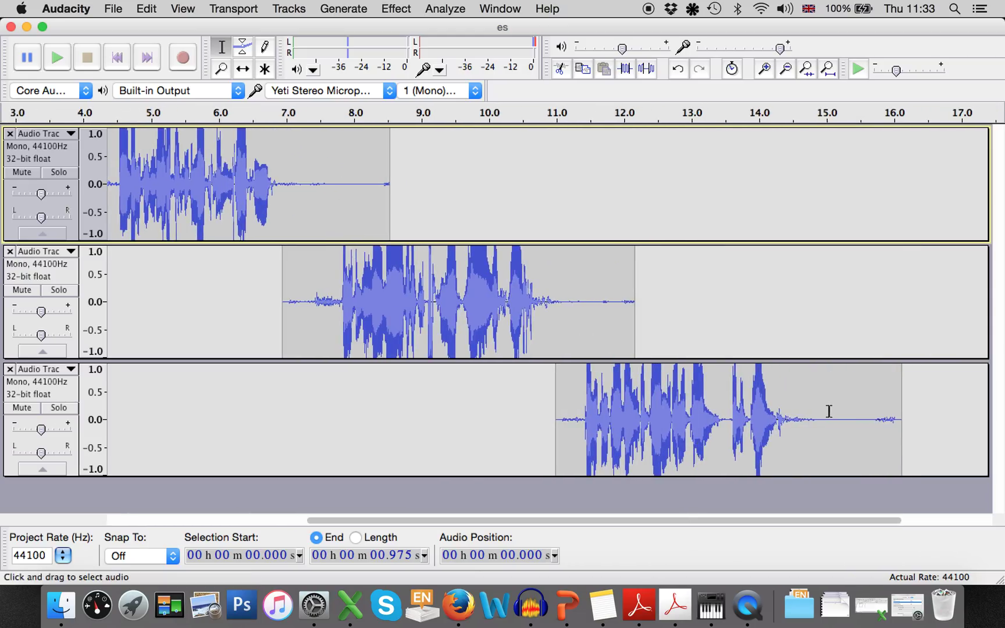
drag(829, 408, 904, 435)
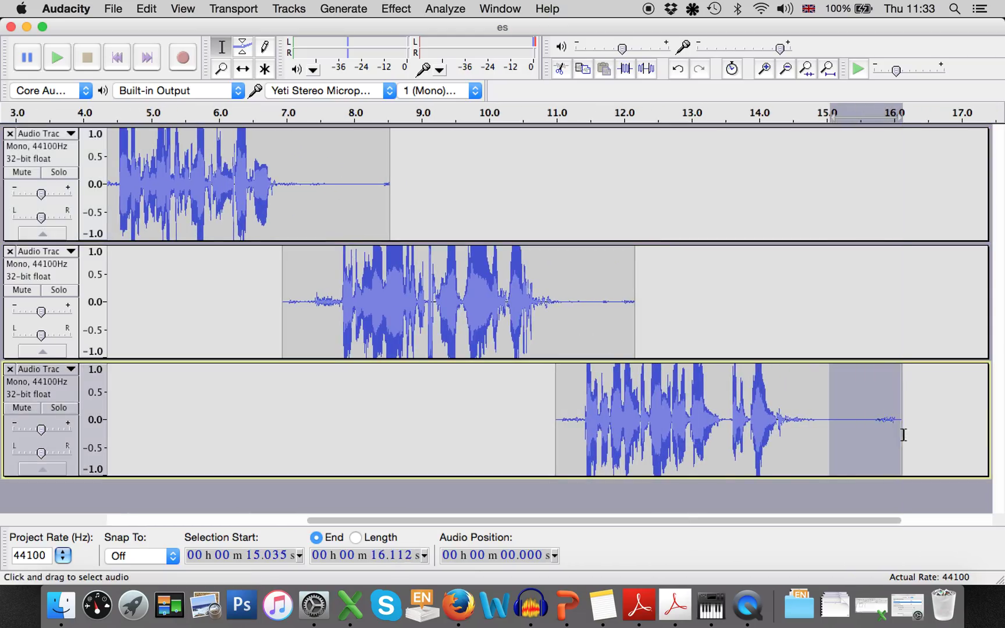
click(254, 7)
mouse_move(297, 5)
mouse_move(395, 8)
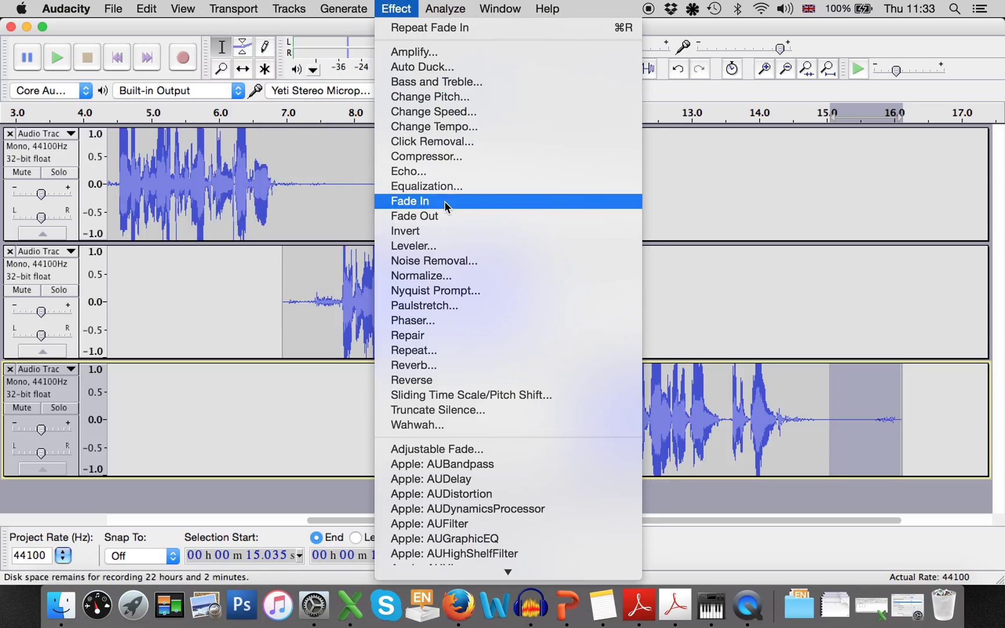
click(445, 220)
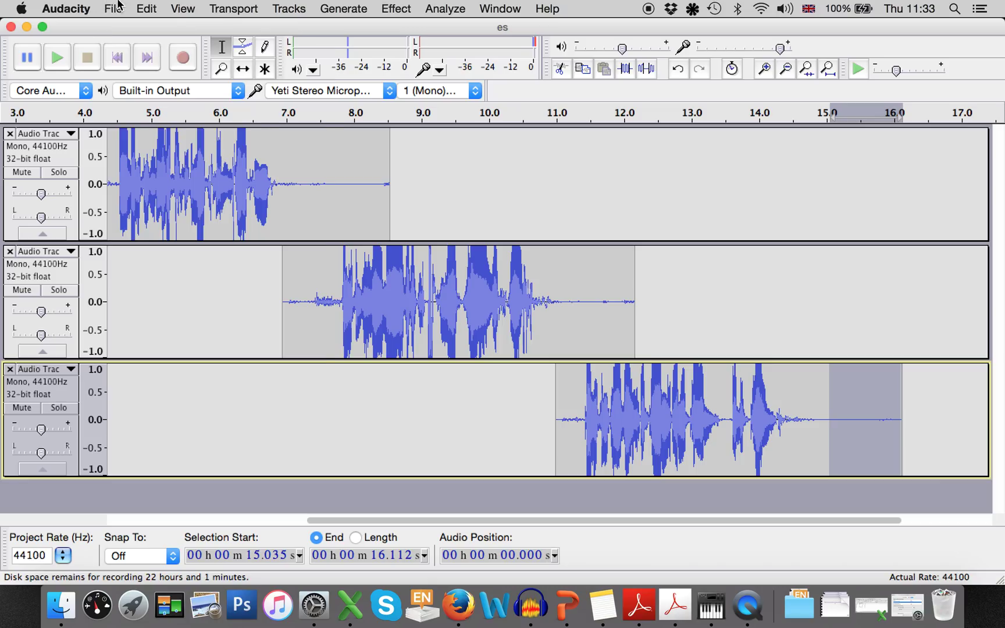
- Clear the selection in track 3 and bring up the File menu for exporting
click(114, 8)
mouse_move(133, 61)
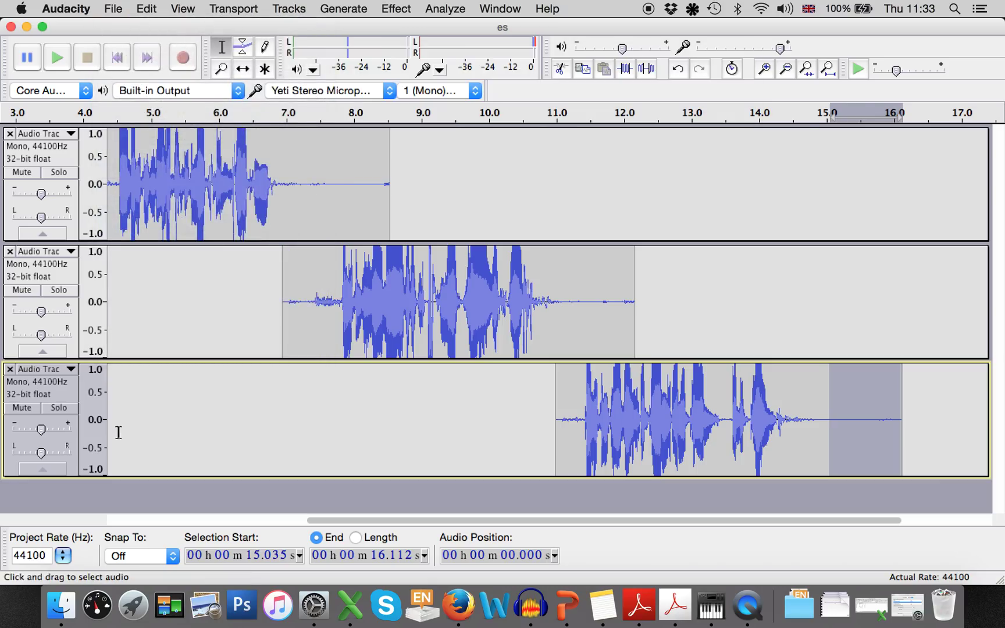
click(201, 441)
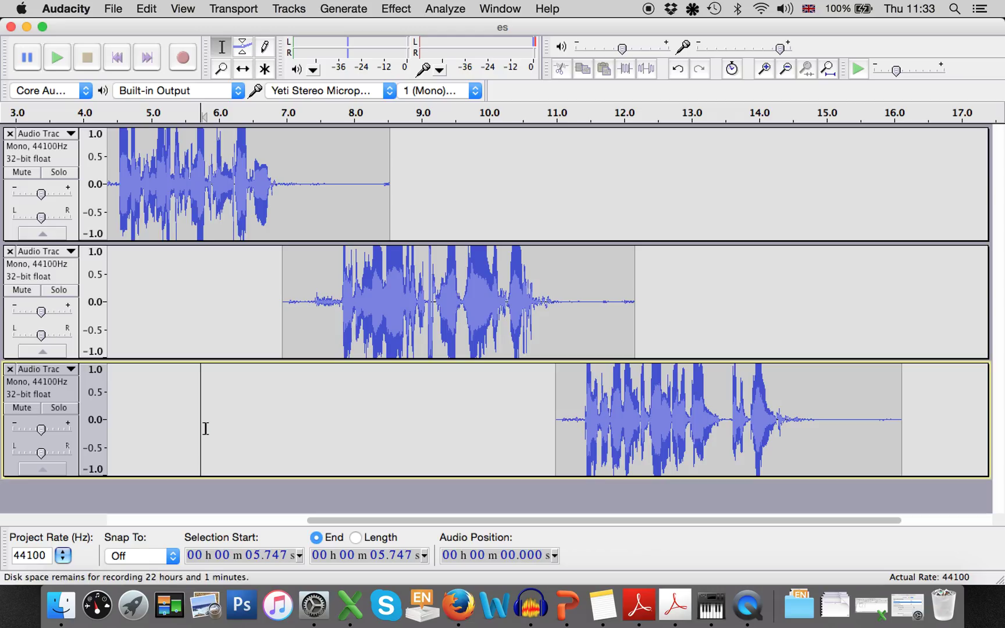
click(113, 7)
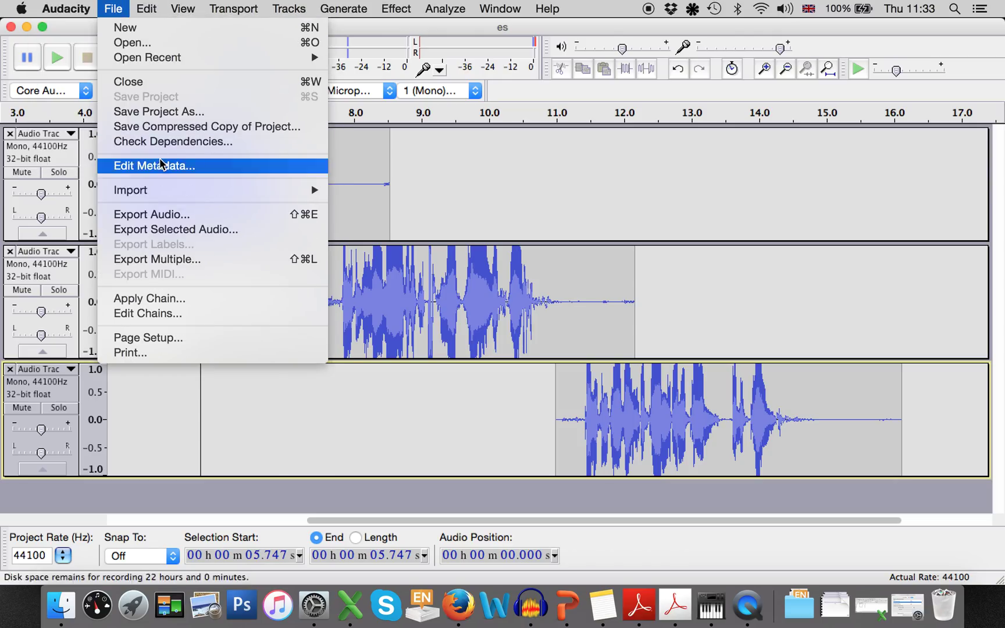
- Export the audio to the Desktop as test in WAV signed 16 bit PCM format
click(166, 216)
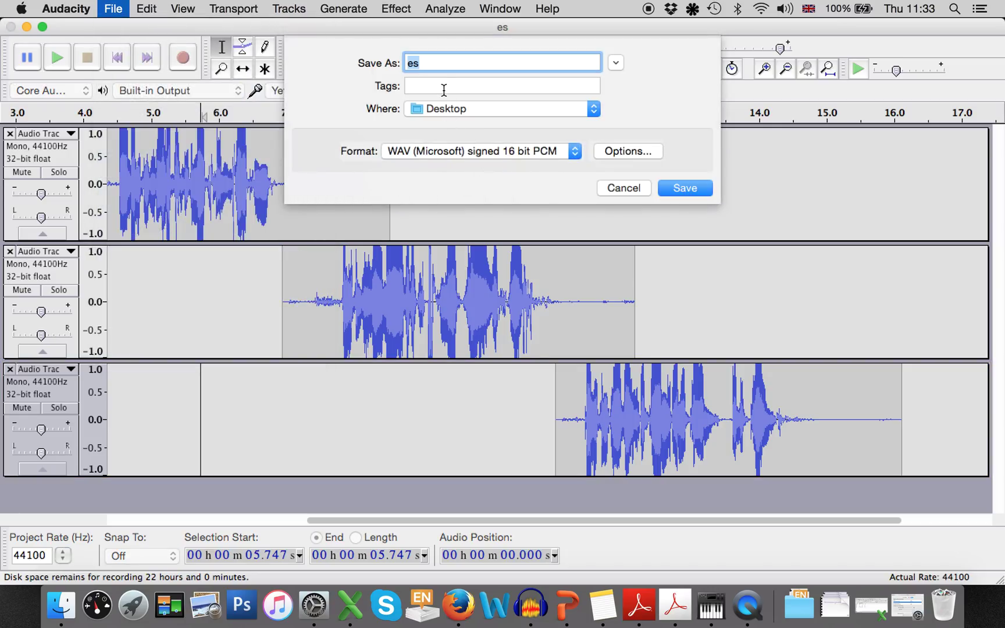
text(test)
click(534, 154)
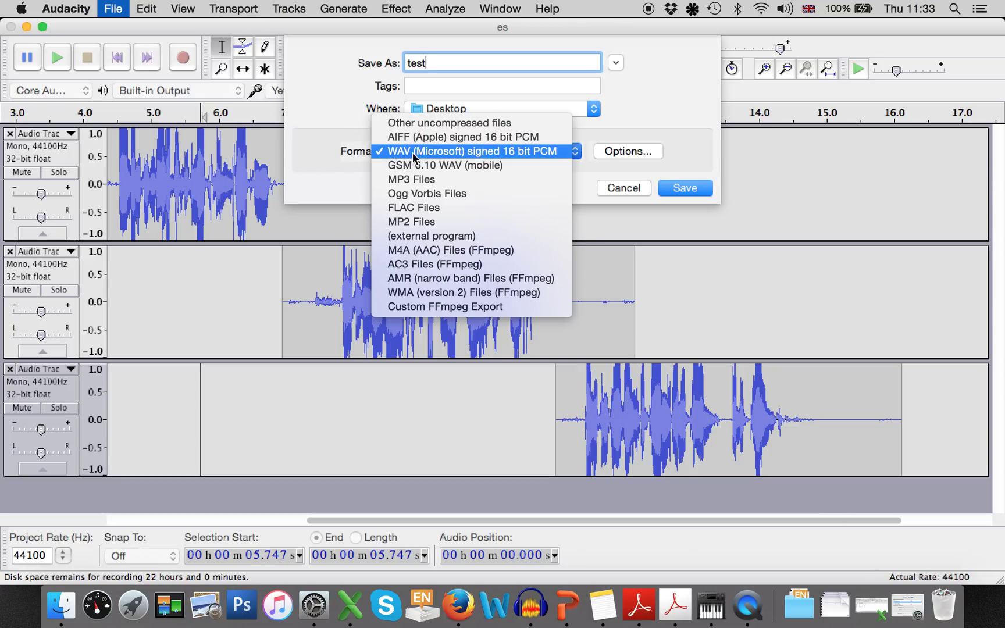
click(414, 152)
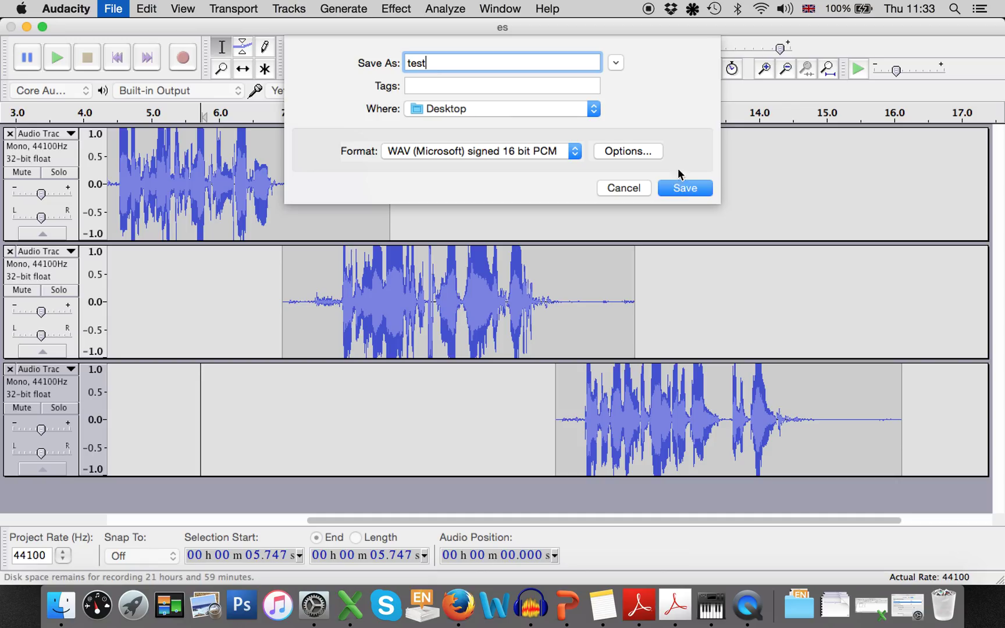
click(687, 189)
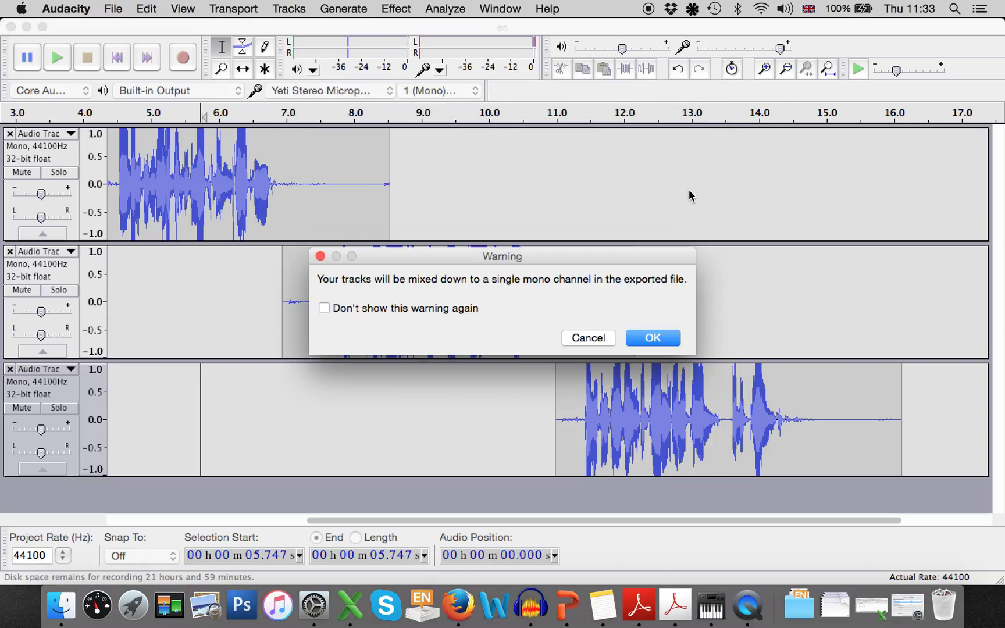
- Accept the mono mixdown, enter the artist's name and track title Test, and confirm the metadata
click(658, 340)
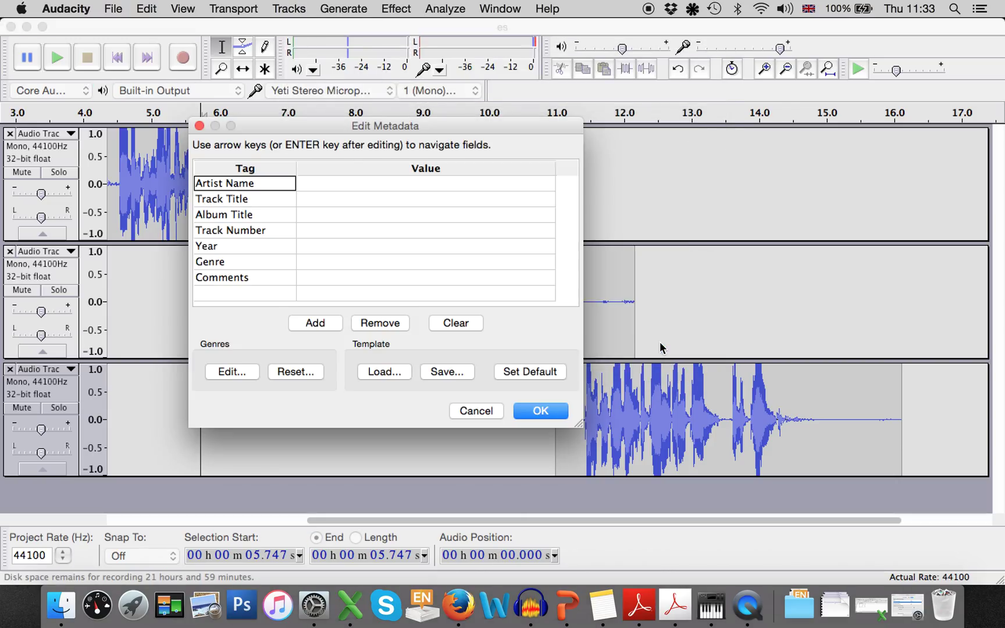
click(356, 184)
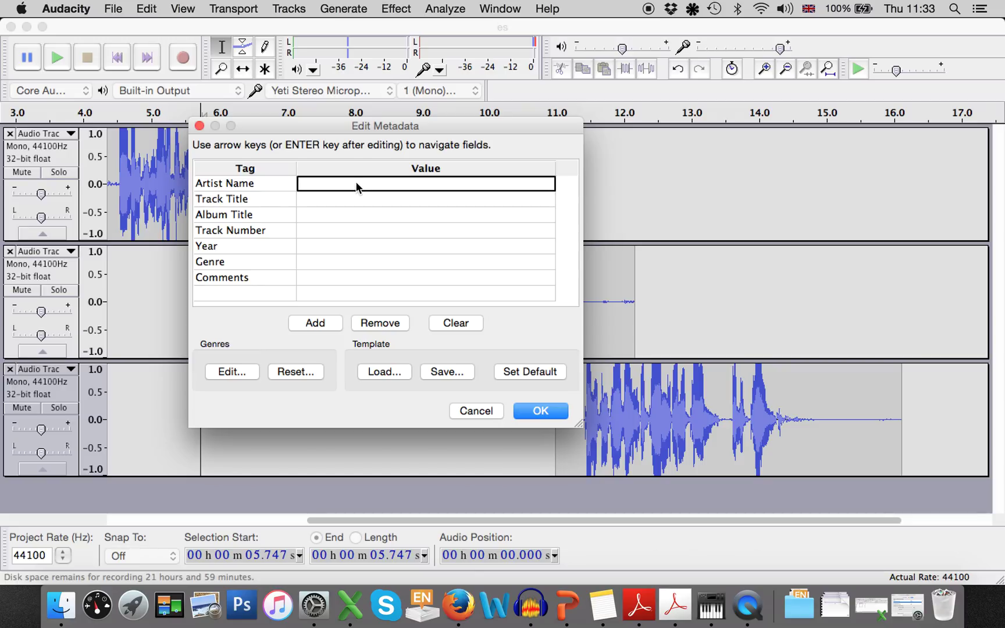
text(Clare)
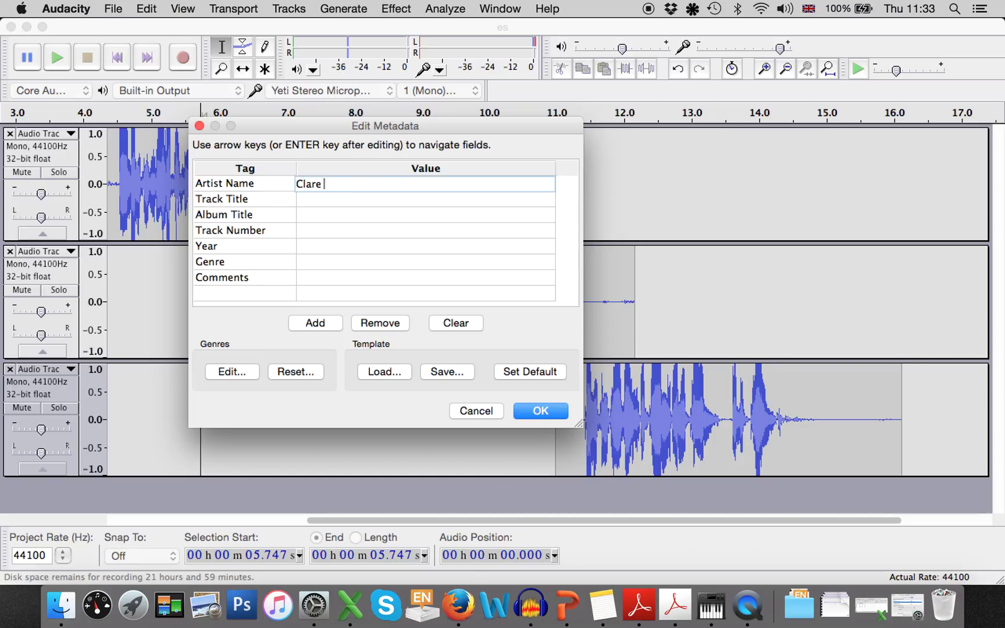
click(310, 202)
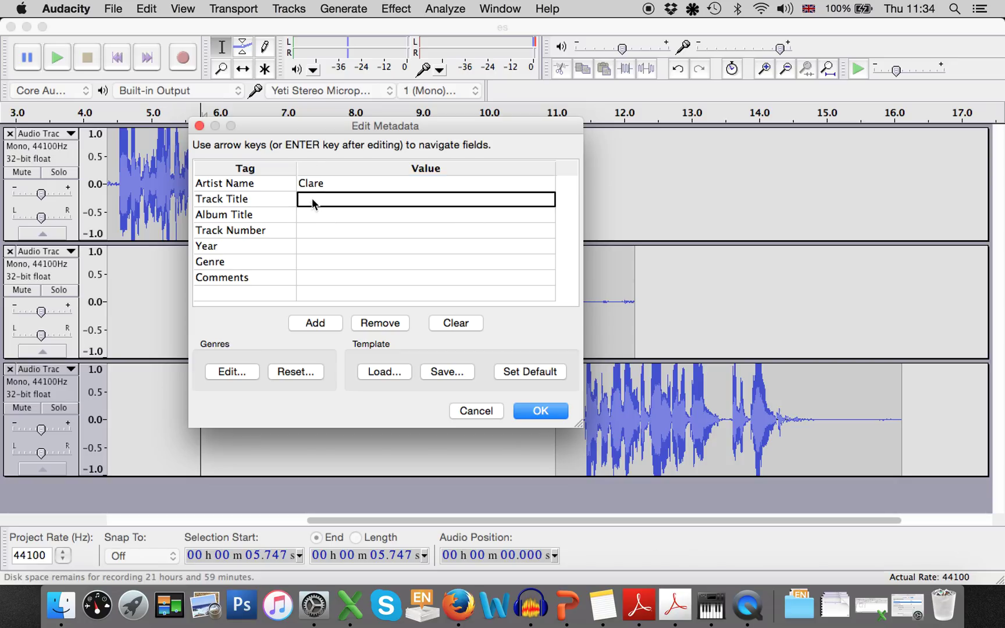
text(eTest)
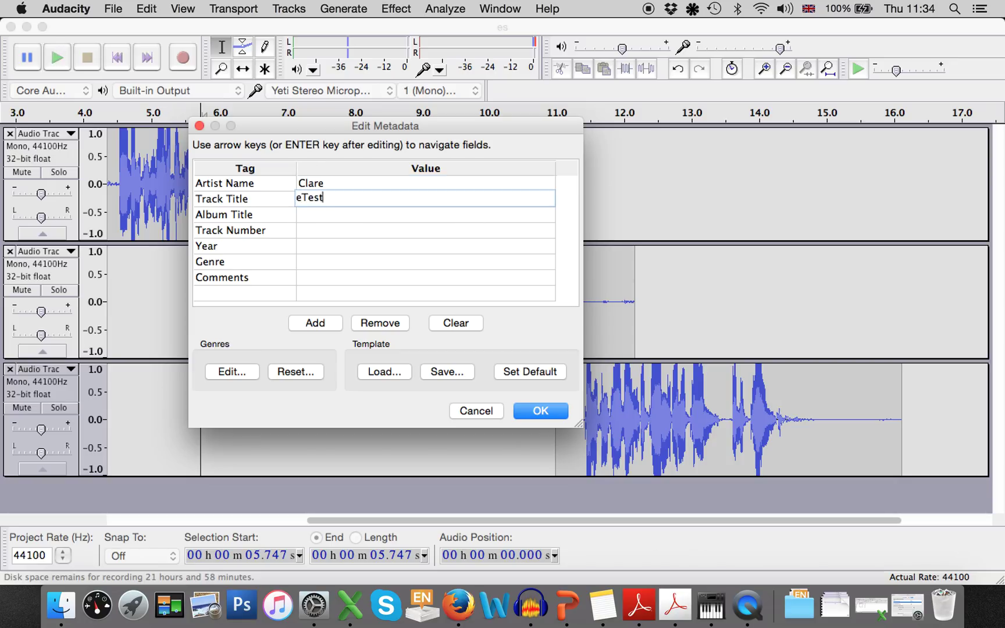
key(BackSpace)
key(BackSpace)
key(BackSpace)
key(BackSpace)
key(BackSpace)
text(Test)
click(538, 412)
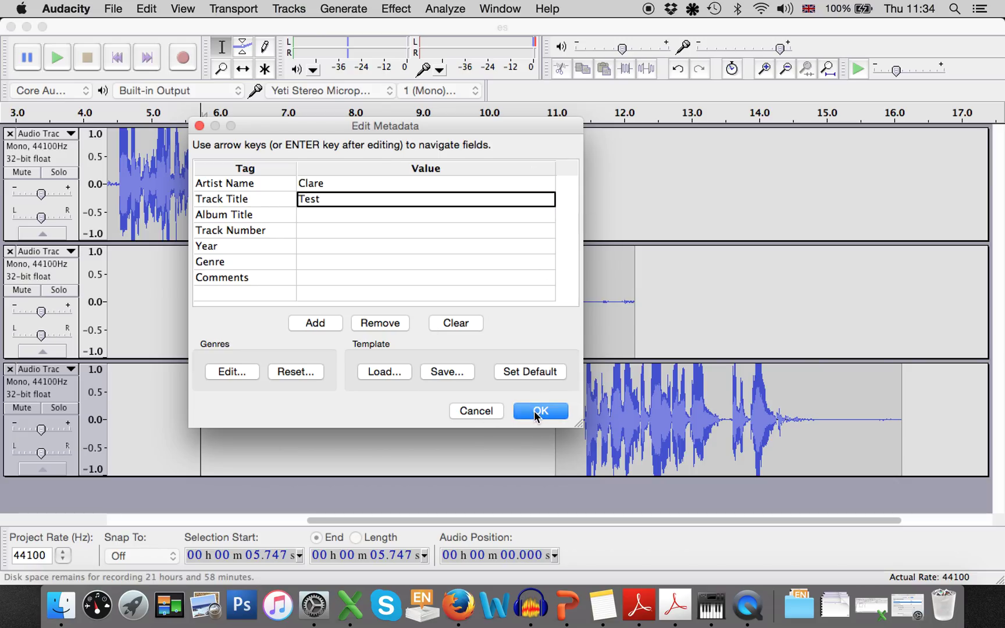
click(544, 415)
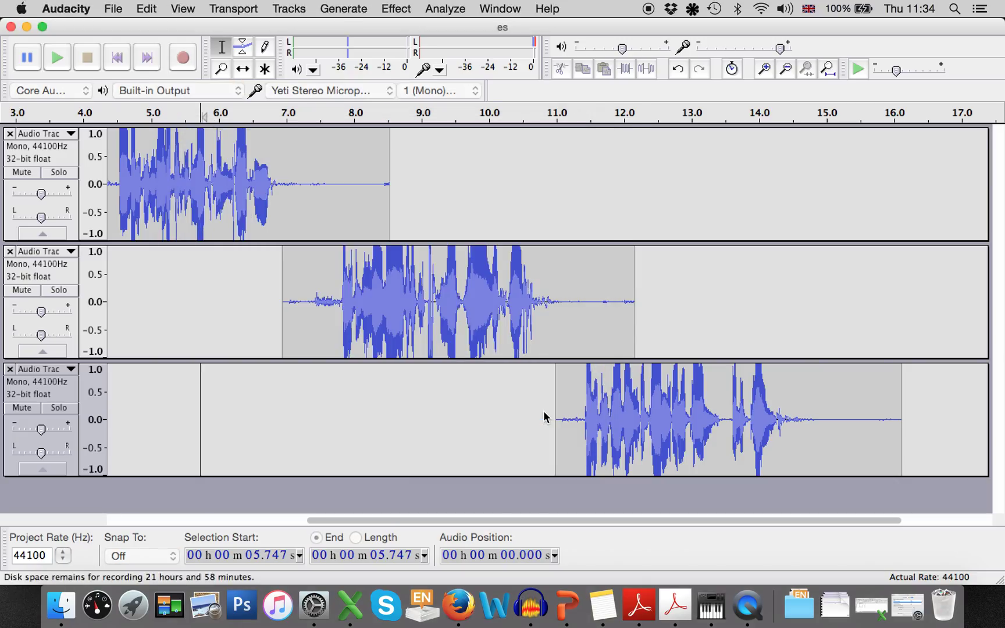
- Show the desktop and select the exported test.wav file
key(F11)
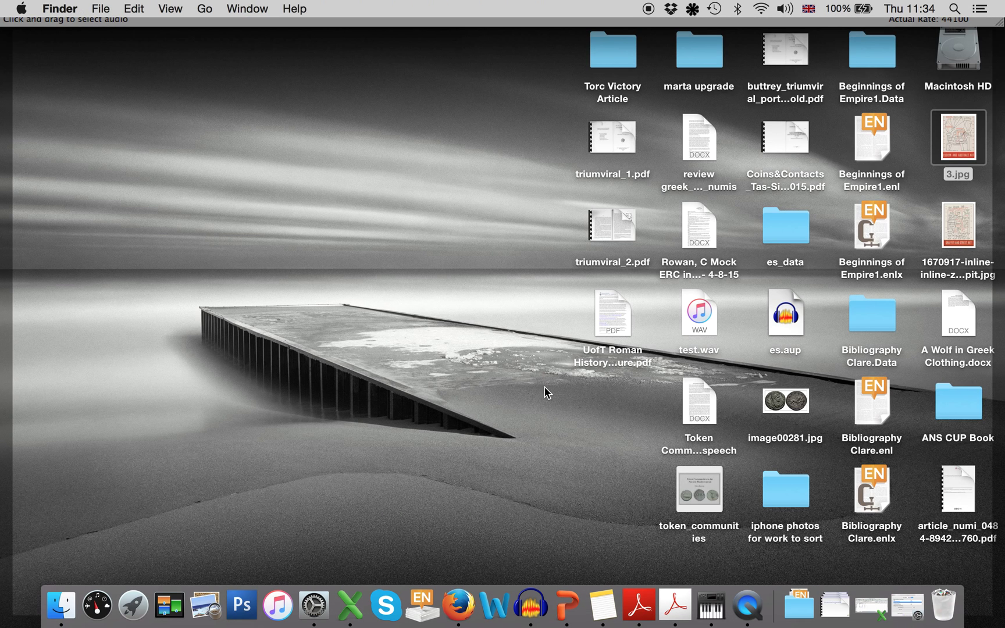
click(689, 297)
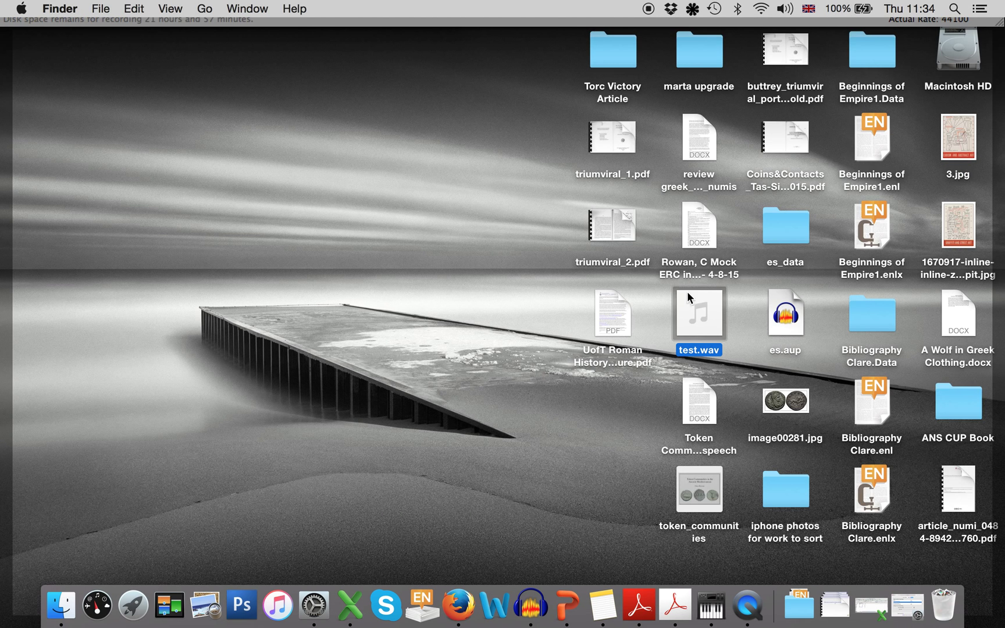